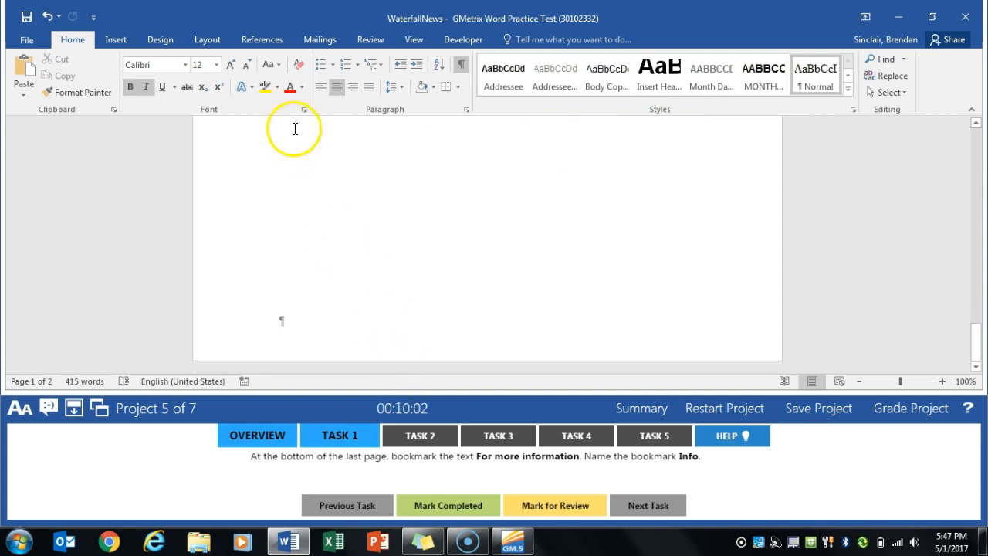
- Bookmark the text "For more information" near the end of the last page as Info and mark Task 1 completed
{"action": "left_click_drag", "start_coordinate": [278, 203], "coordinate": [352, 197]}
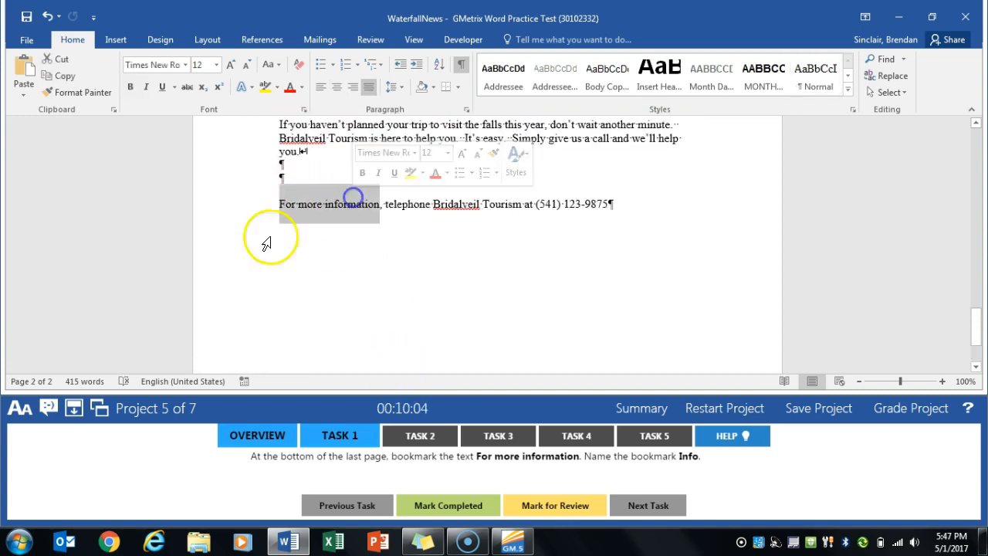
{"action": "left_click", "coordinate": [124, 38]}
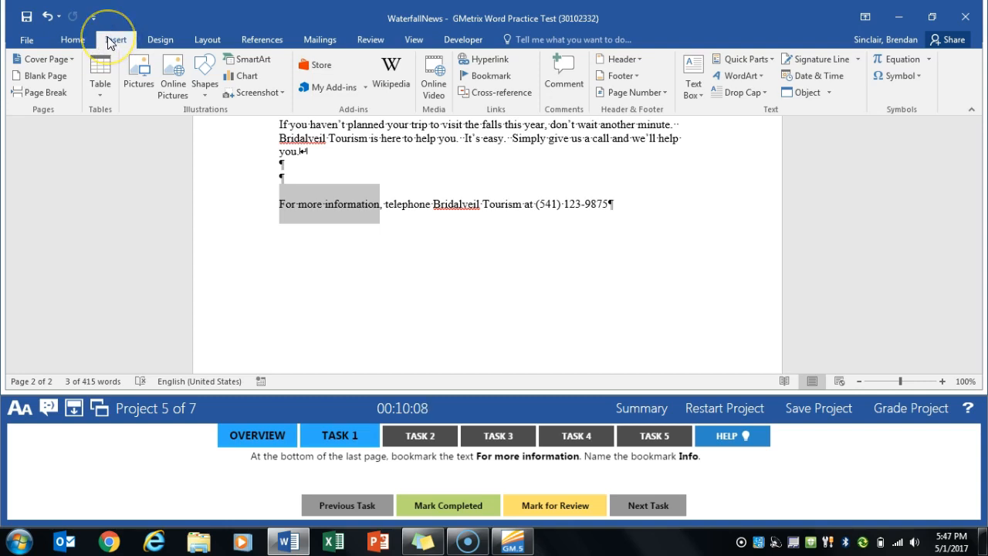
{"action": "left_click", "coordinate": [509, 79]}
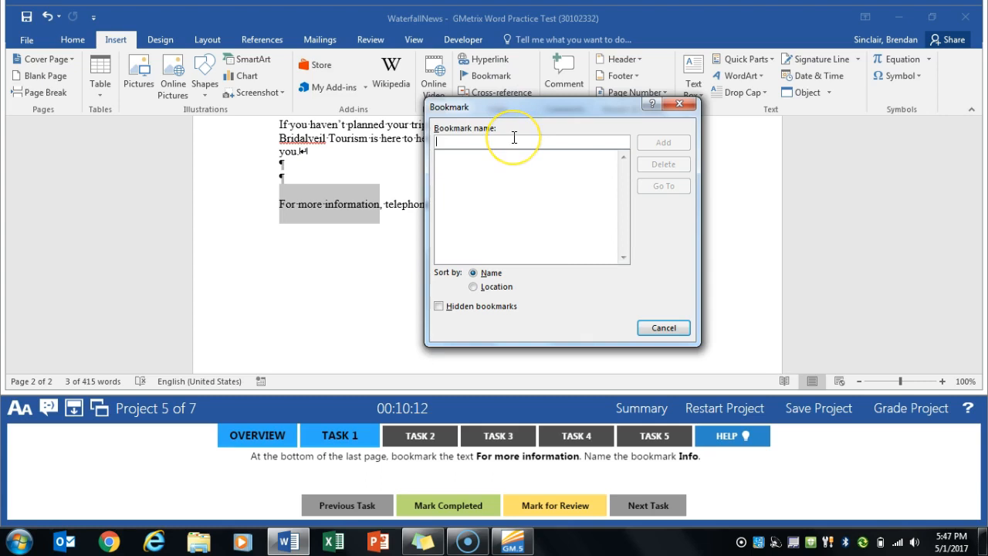
{"action": "type", "text": "Info"}
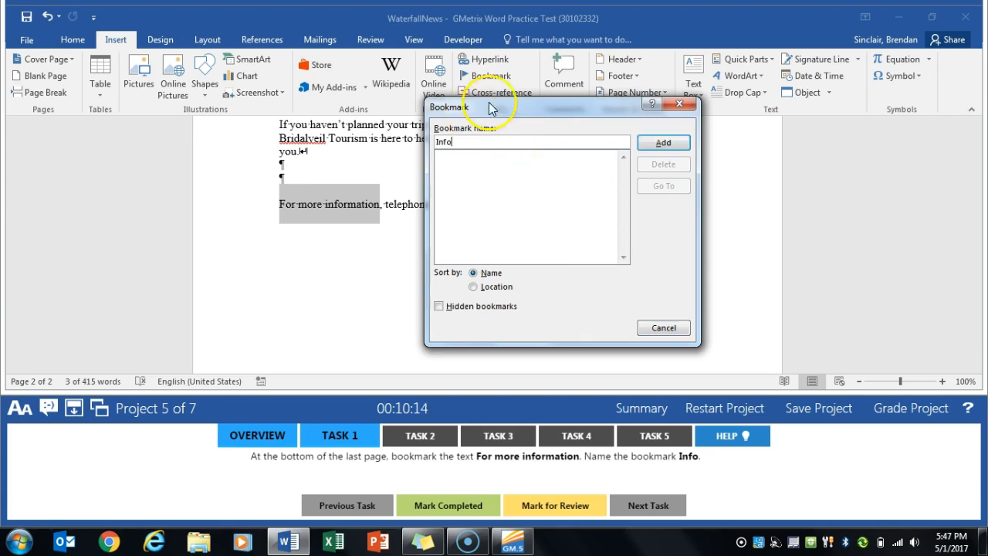
{"action": "left_click", "coordinate": [658, 141]}
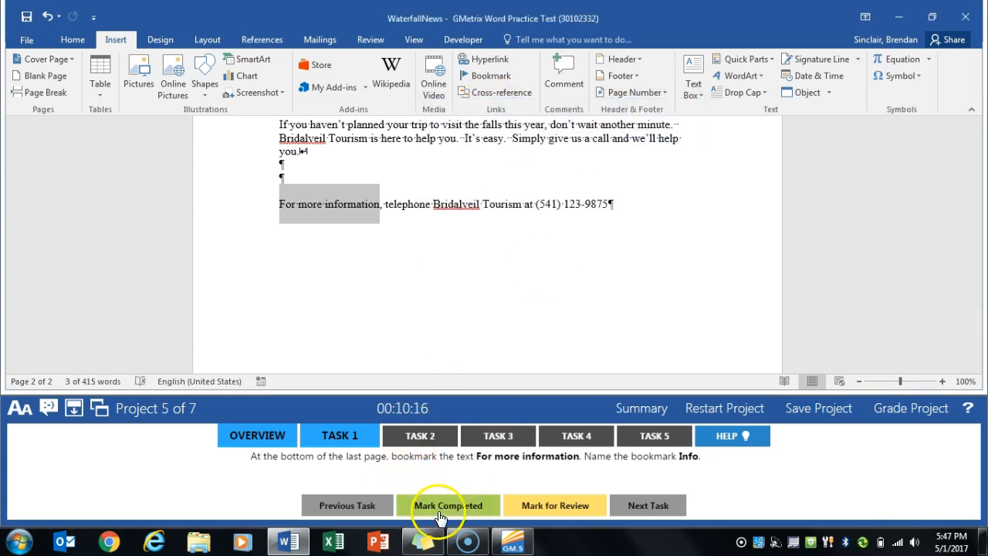
{"action": "left_click", "coordinate": [441, 506]}
- For Task 2, replace all occurrences of "permit" with "license" throughout the document and mark the task completed
{"action": "left_click", "coordinate": [423, 436]}
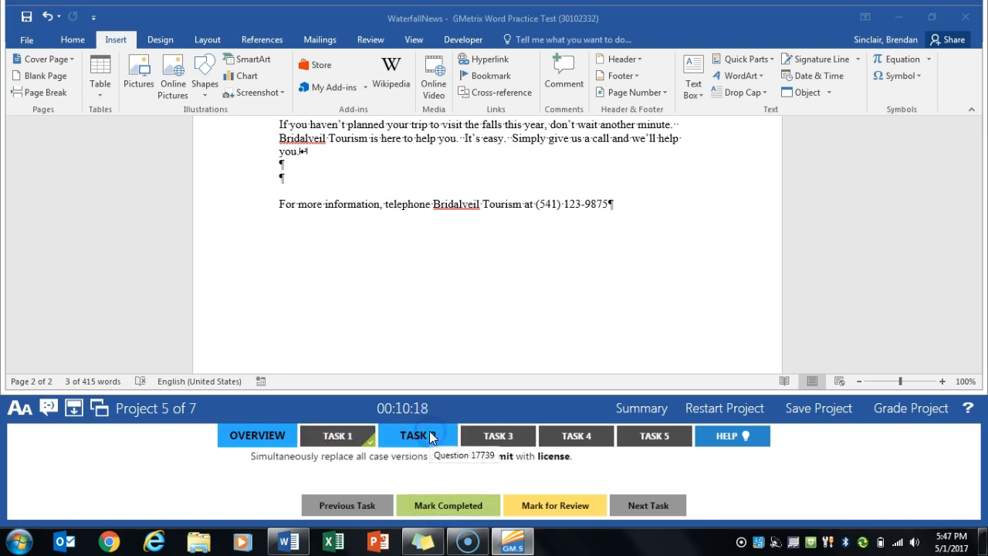
{"action": "left_click", "coordinate": [384, 274]}
{"action": "scroll", "coordinate": [383, 274], "scroll_direction": "up", "scroll_amount": 10}
{"action": "scroll", "coordinate": [387, 276], "scroll_direction": "up", "scroll_amount": 1}
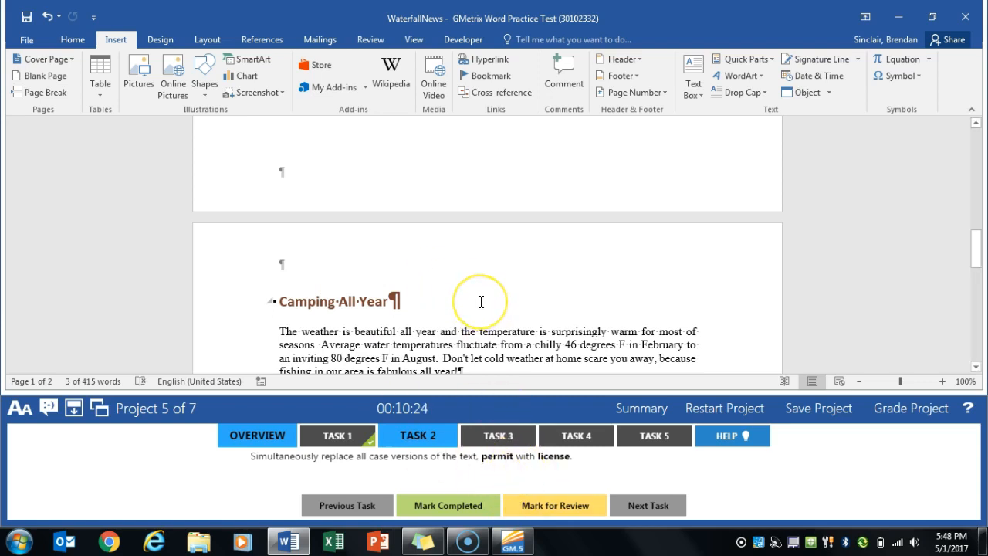
{"action": "left_click", "coordinate": [70, 40]}
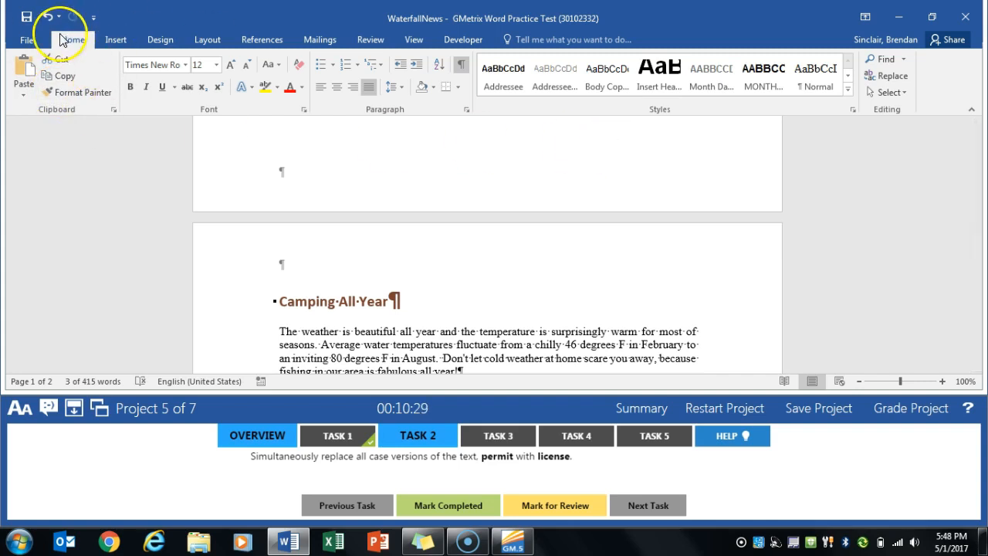
{"action": "left_click", "coordinate": [886, 76]}
{"action": "type", "text": "permit"}
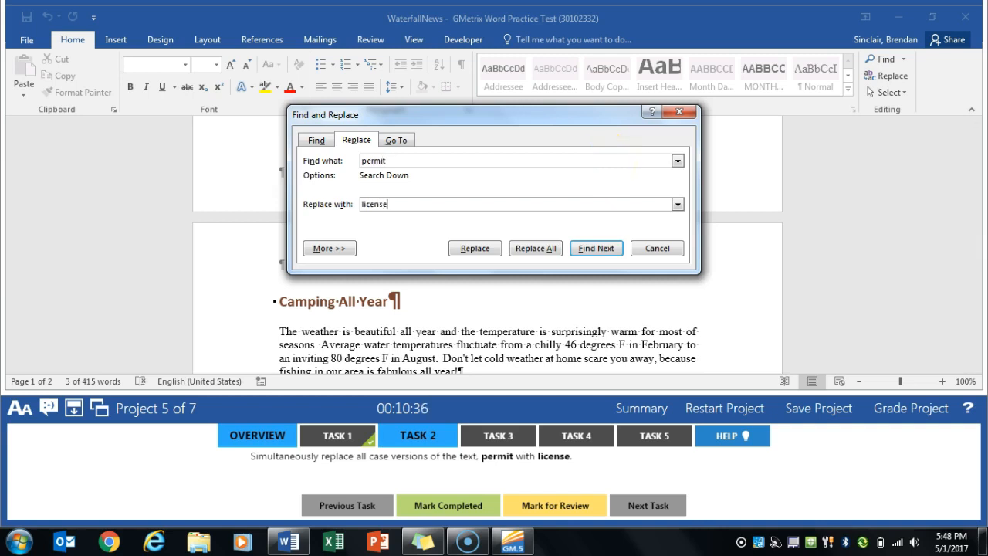
{"action": "left_click", "coordinate": [536, 248]}
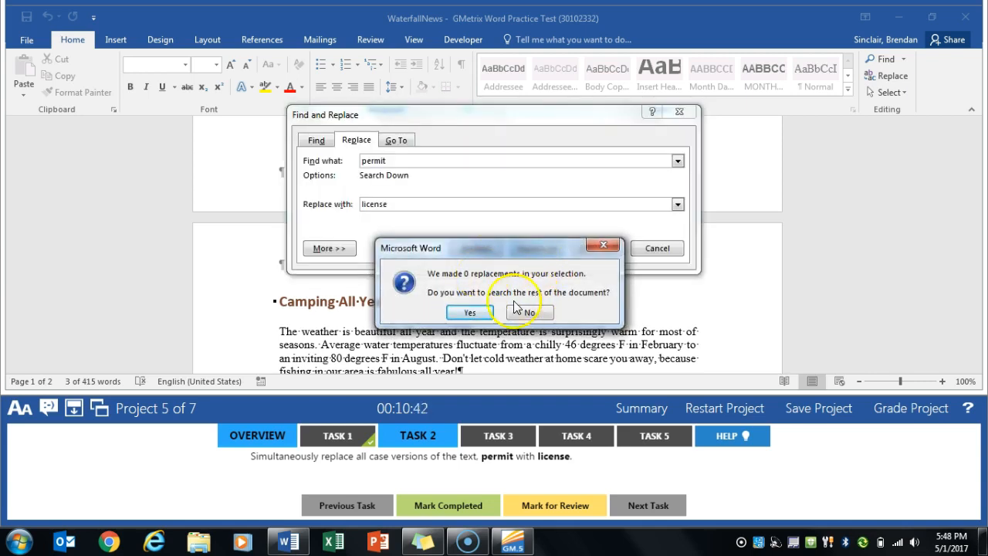
{"action": "left_click", "coordinate": [473, 313]}
{"action": "left_click", "coordinate": [476, 314]}
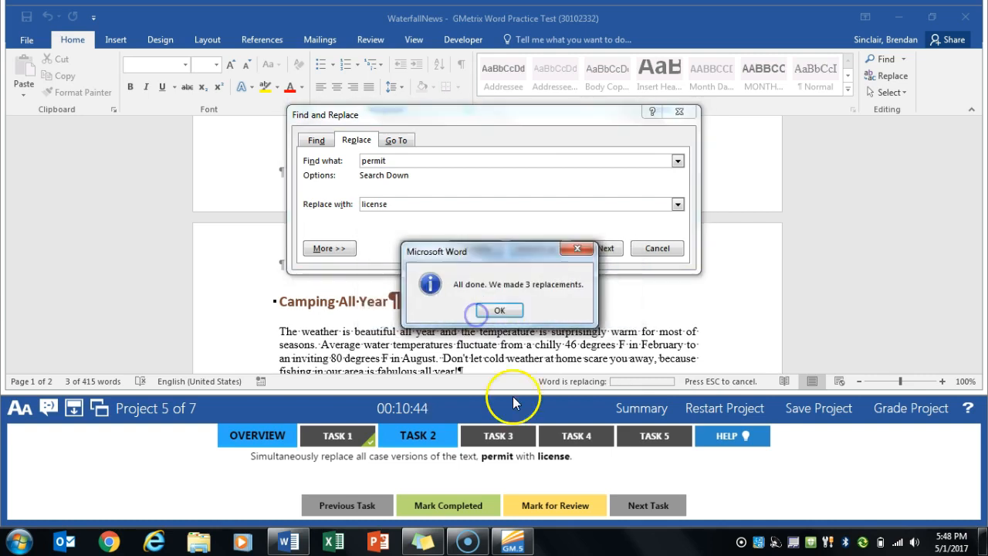
{"action": "left_click", "coordinate": [478, 313]}
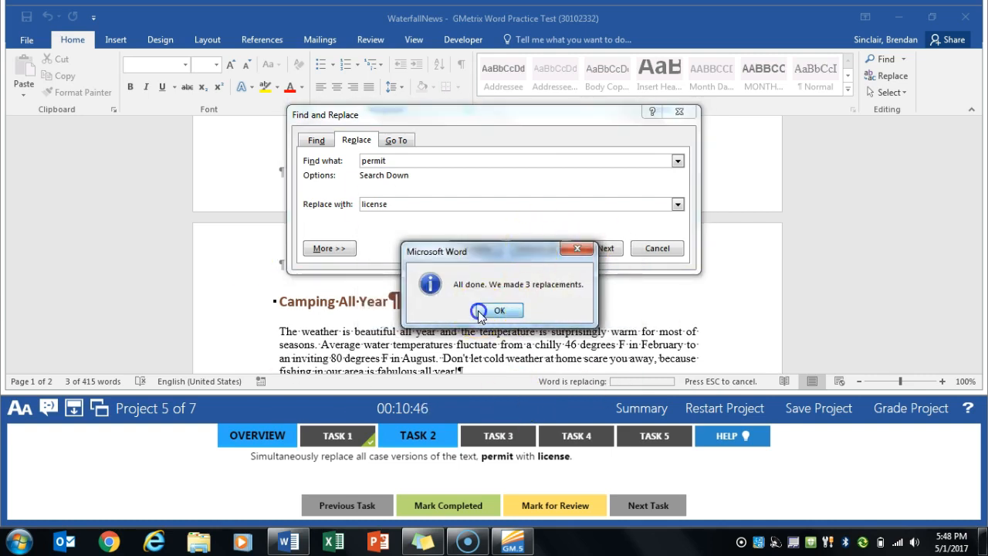
{"action": "left_click", "coordinate": [661, 248]}
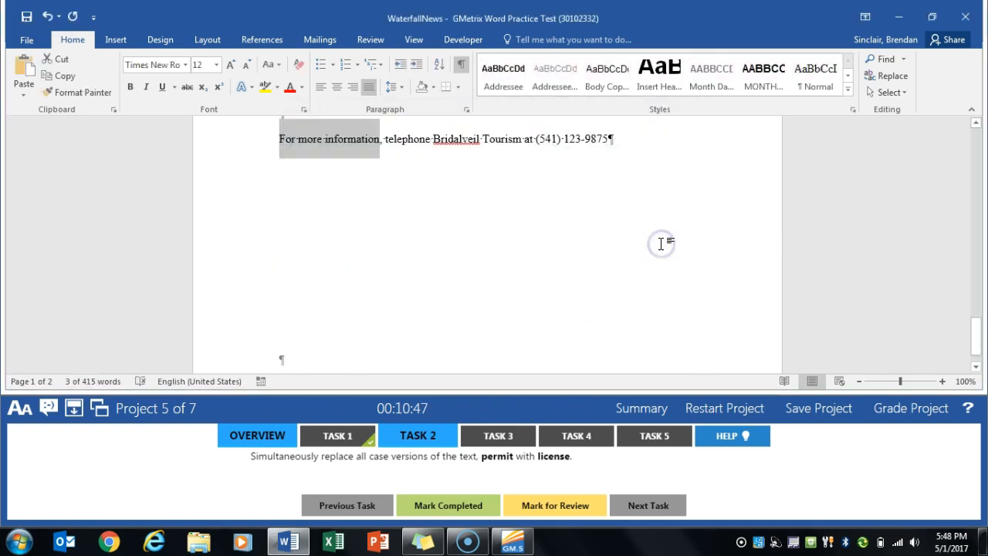
{"action": "left_click", "coordinate": [459, 505]}
- For Task 3, set the Month column of the temperature table to 1" wide and mark the task completed
{"action": "left_click", "coordinate": [502, 437]}
{"action": "left_click", "coordinate": [488, 347]}
{"action": "scroll", "coordinate": [490, 332], "scroll_direction": "up", "scroll_amount": 10}
{"action": "scroll", "coordinate": [494, 329], "scroll_direction": "up", "scroll_amount": 1}
{"action": "left_click", "coordinate": [569, 199]}
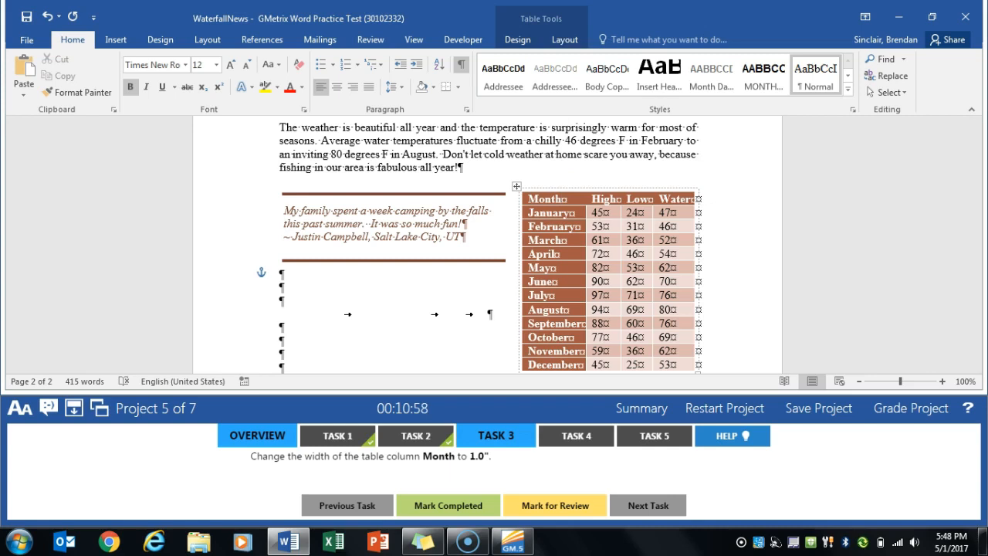
{"action": "left_click", "coordinate": [567, 40]}
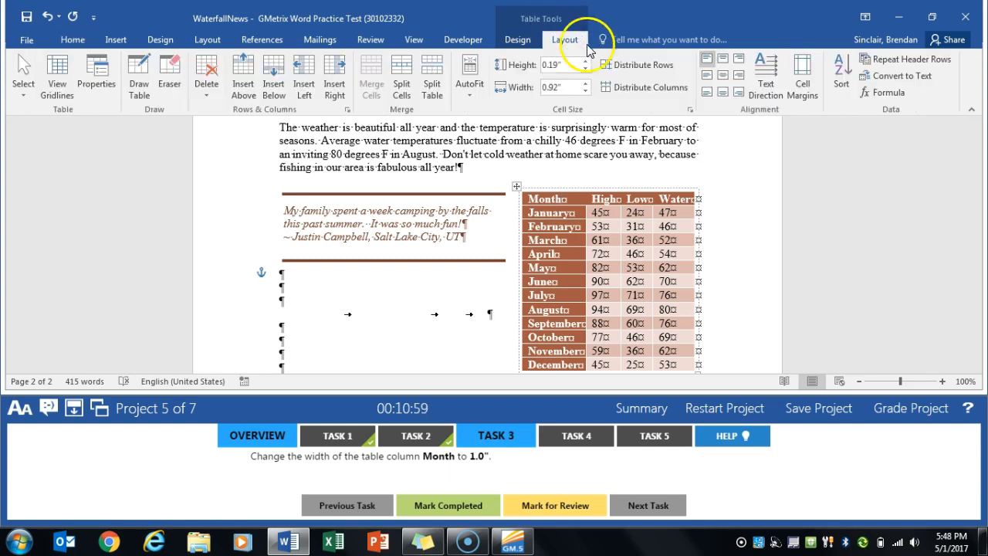
{"action": "left_click", "coordinate": [585, 85]}
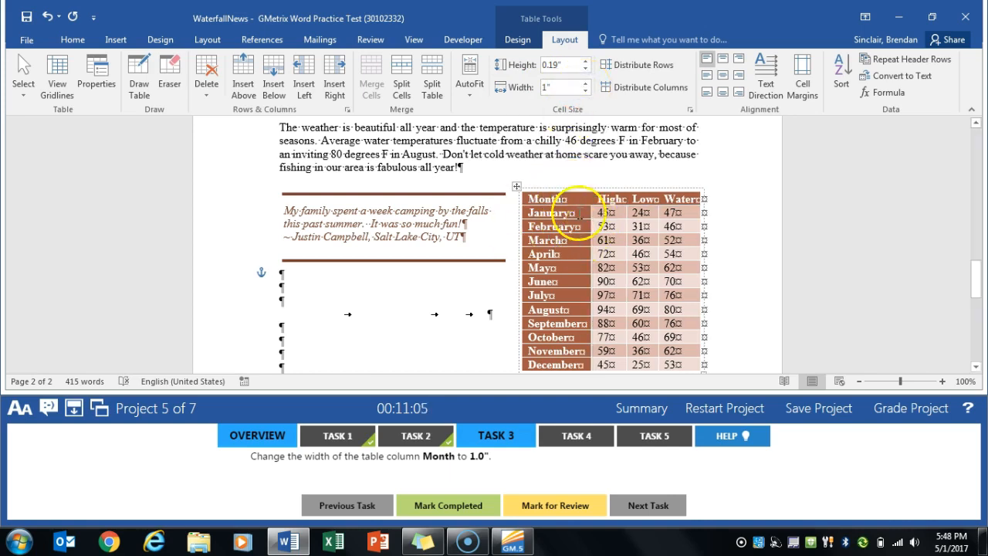
{"action": "left_click", "coordinate": [453, 505]}
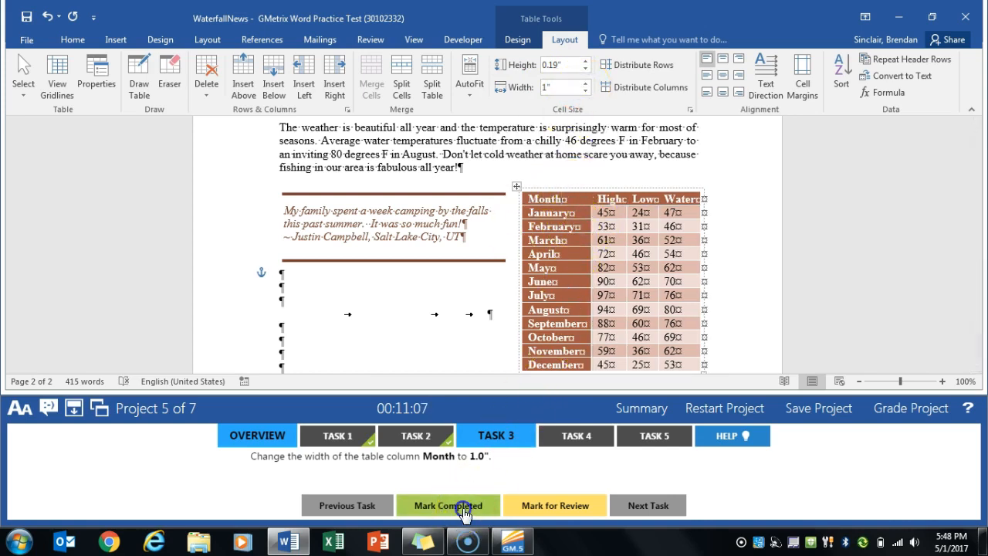
- For Task 4, insert the Waterfall picture from the GMetrixTemplates documents folder at the end of the last New Trail Open paragraph
{"action": "left_click", "coordinate": [562, 437]}
{"action": "left_click", "coordinate": [506, 468]}
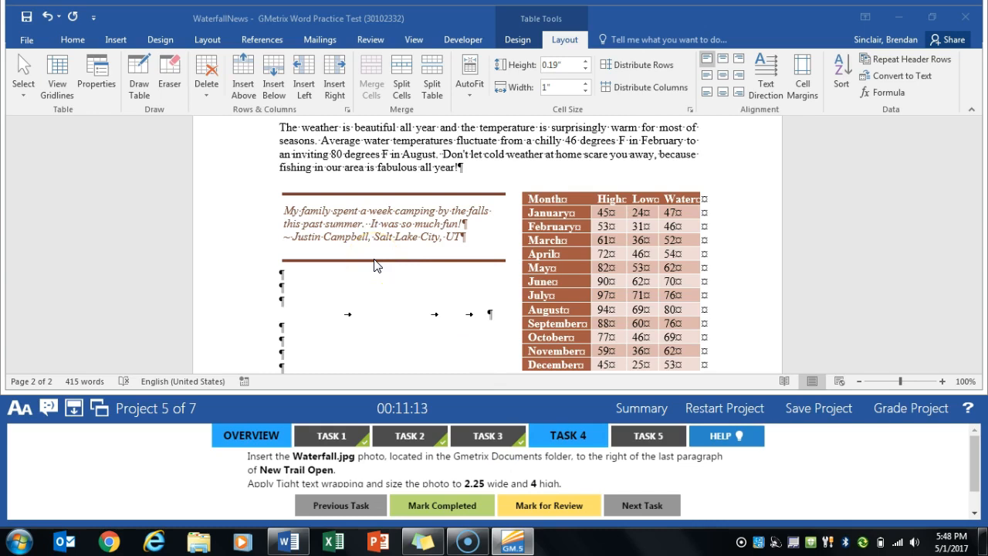
{"action": "scroll", "coordinate": [378, 262], "scroll_direction": "up", "scroll_amount": 10}
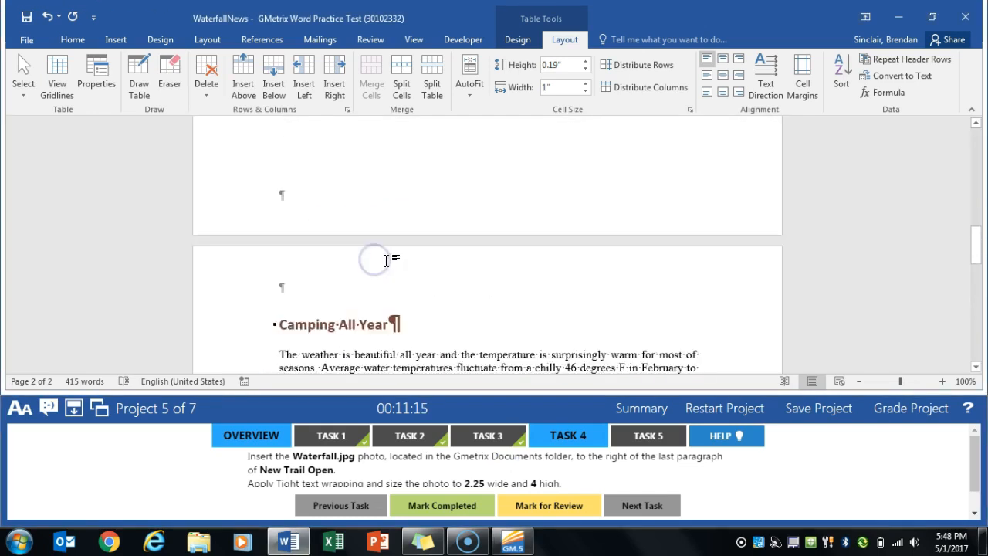
{"action": "scroll", "coordinate": [389, 261], "scroll_direction": "up", "scroll_amount": 3}
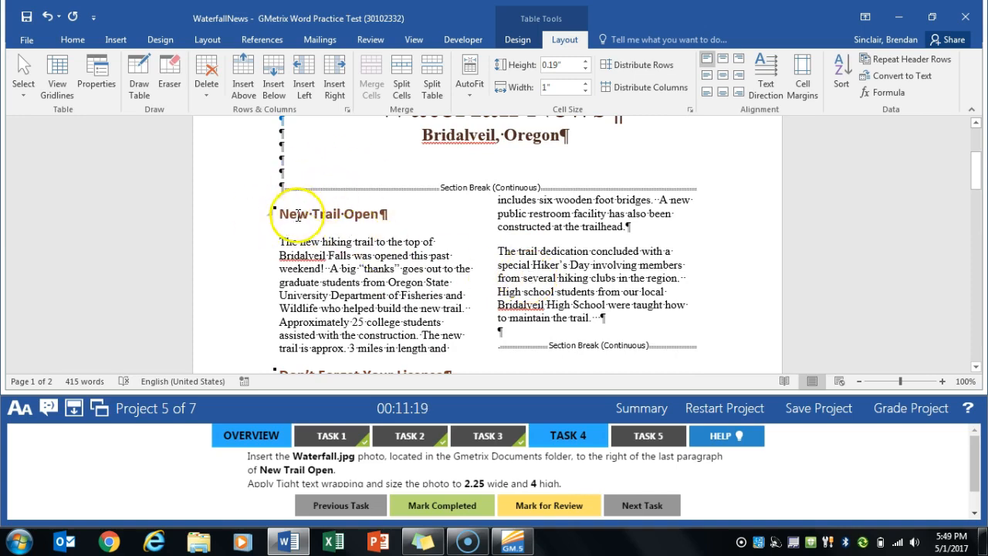
{"action": "left_click", "coordinate": [501, 250]}
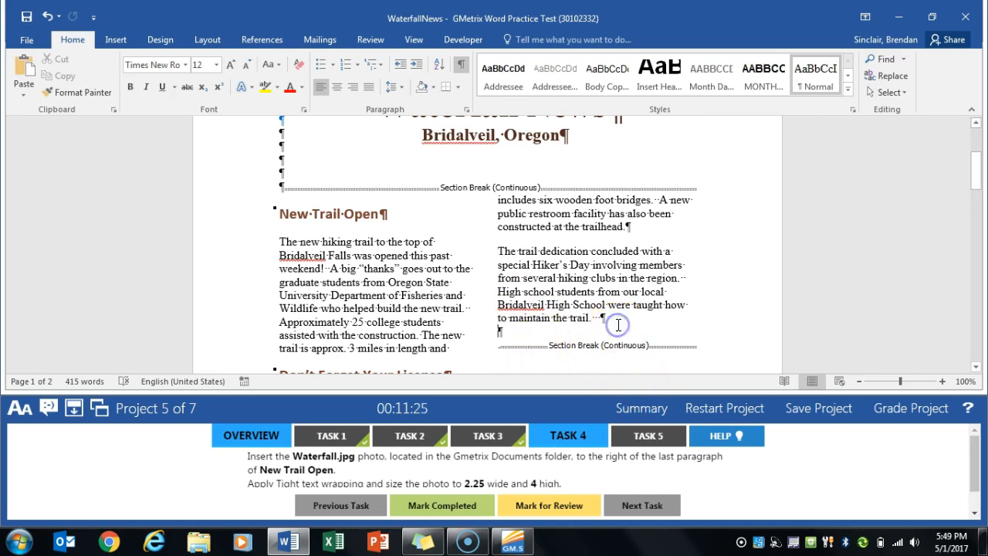
{"action": "left_click", "coordinate": [116, 39]}
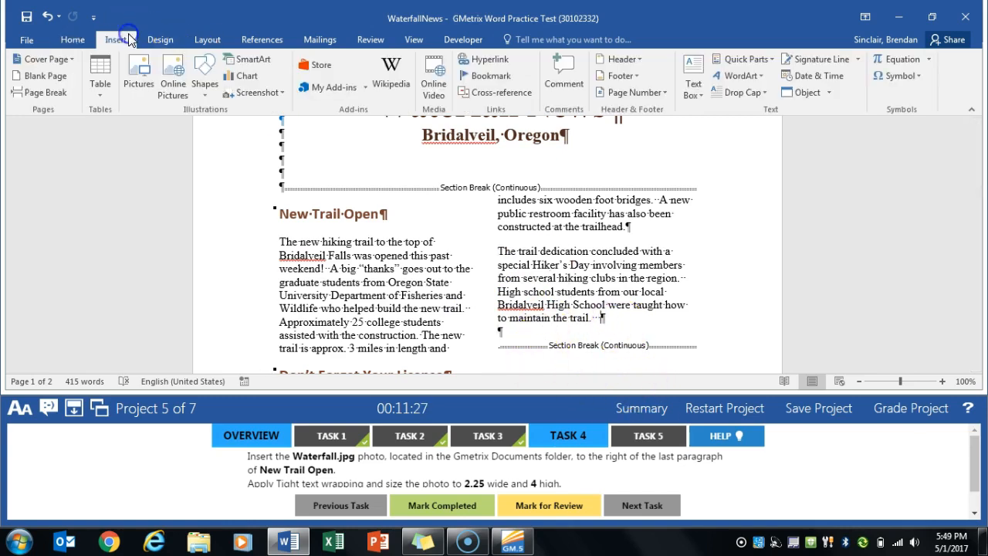
{"action": "left_click", "coordinate": [139, 78]}
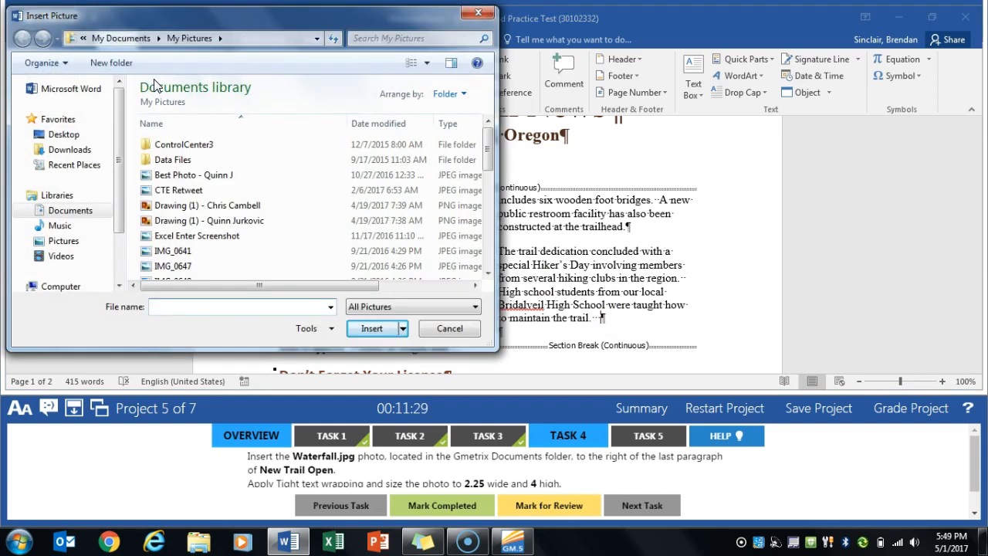
{"action": "left_click", "coordinate": [62, 210]}
{"action": "left_click", "coordinate": [197, 204]}
{"action": "scroll", "coordinate": [197, 247], "scroll_direction": "down", "scroll_amount": 1}
{"action": "double_click", "coordinate": [196, 246]}
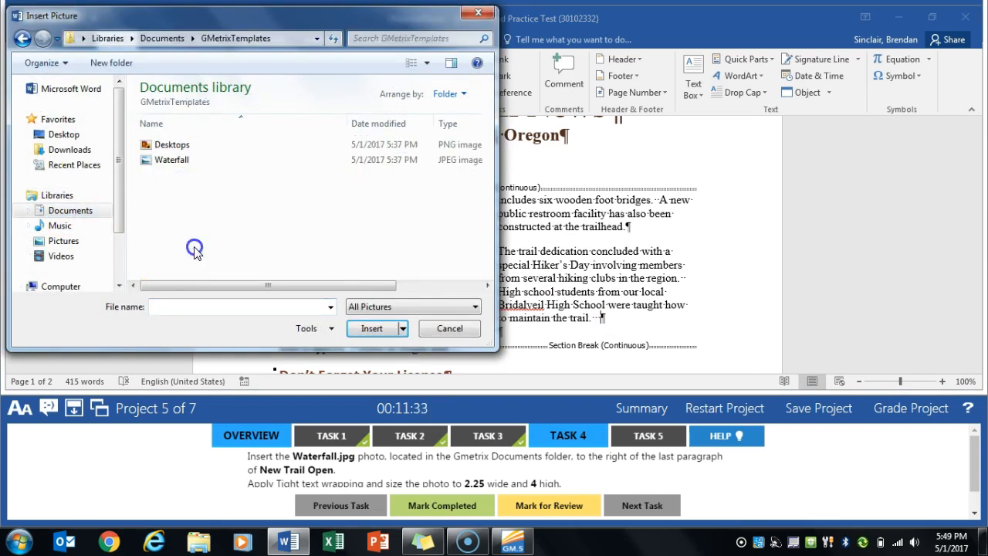
{"action": "left_click", "coordinate": [209, 159]}
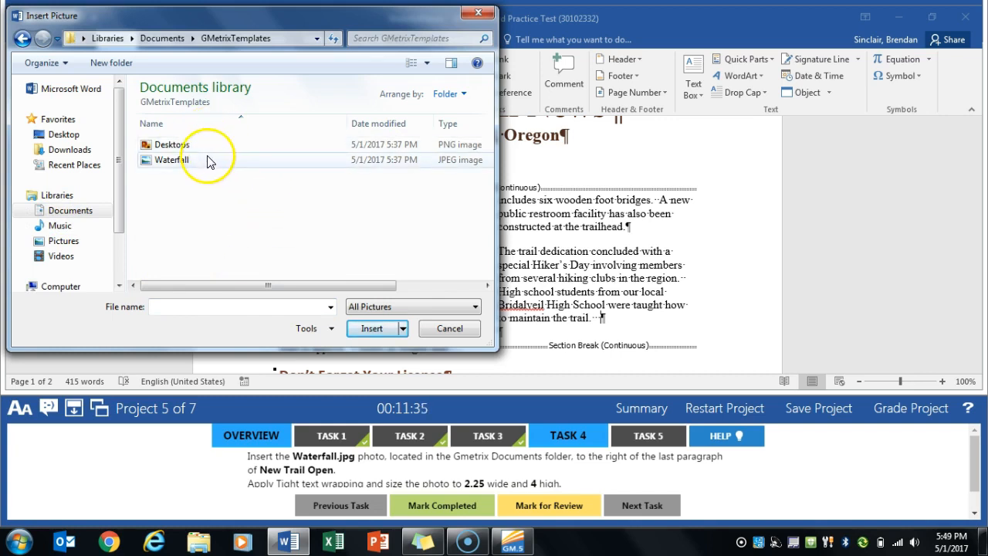
{"action": "left_click", "coordinate": [374, 330]}
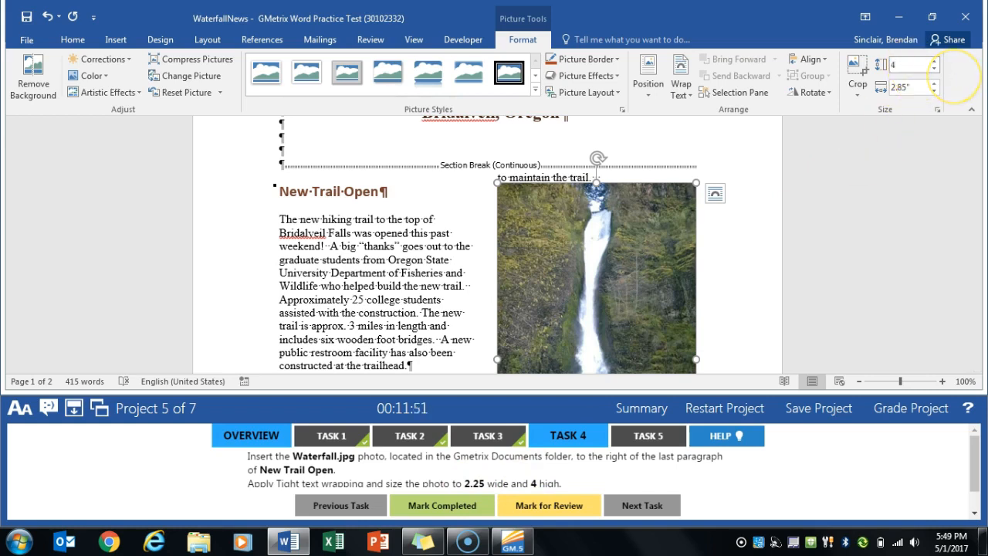
- Size the waterfall photo to 4" high and 2.25" wide
{"action": "key", "text": "Return"}
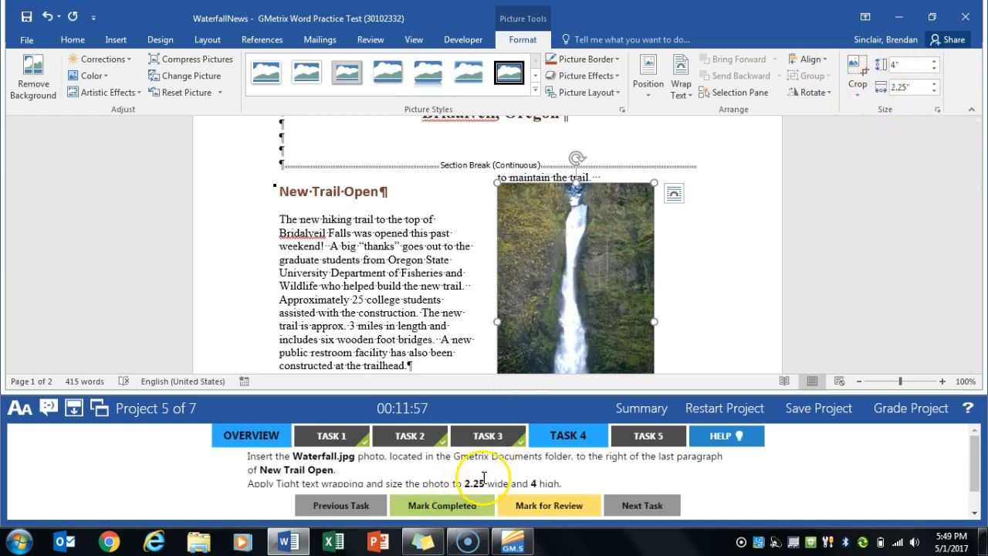
{"action": "scroll", "coordinate": [386, 463], "scroll_direction": "down", "scroll_amount": 2}
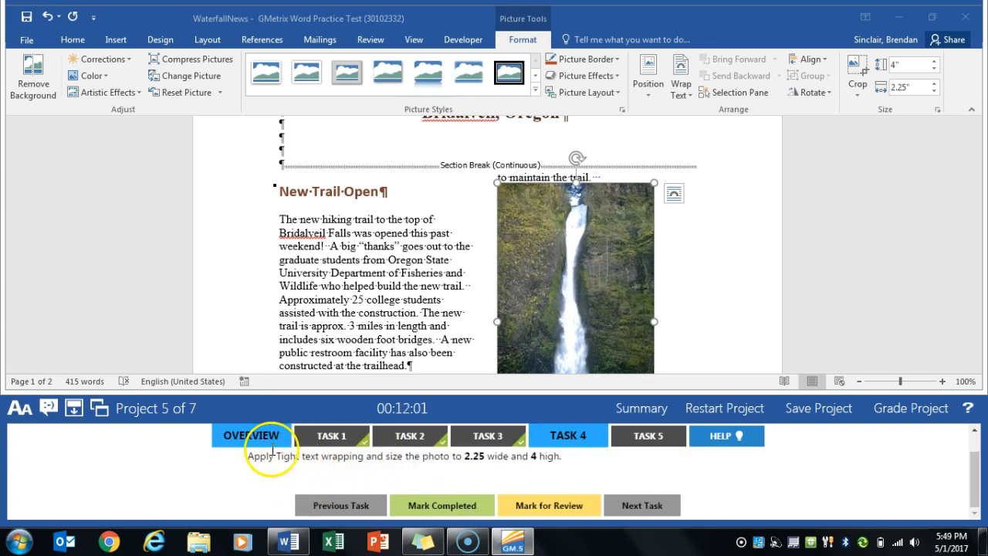
- Apply Tight text wrapping to the waterfall photo and mark Task 4 completed
{"action": "left_click", "coordinate": [563, 327]}
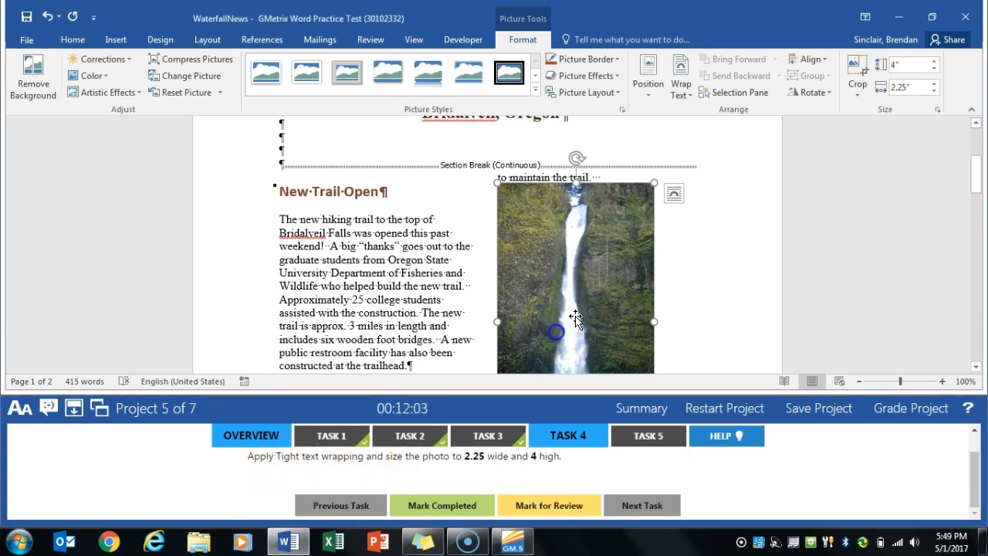
{"action": "left_click", "coordinate": [674, 196]}
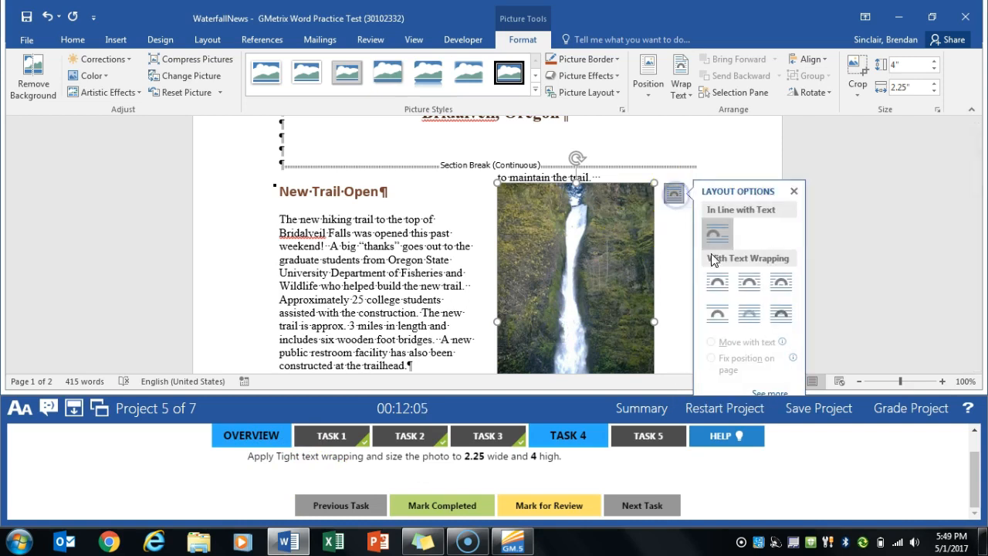
{"action": "left_click", "coordinate": [471, 258]}
{"action": "left_click", "coordinate": [527, 269]}
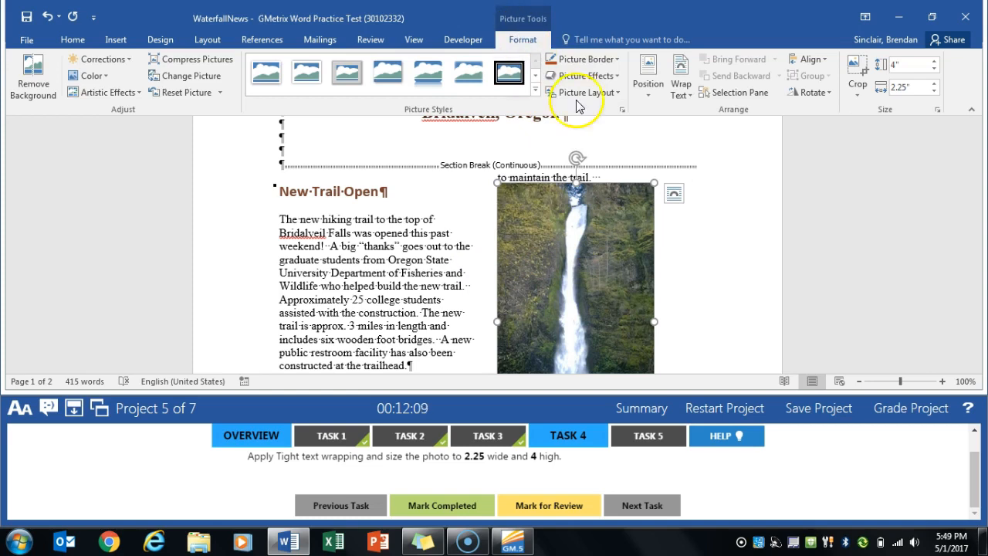
{"action": "left_click", "coordinate": [682, 95]}
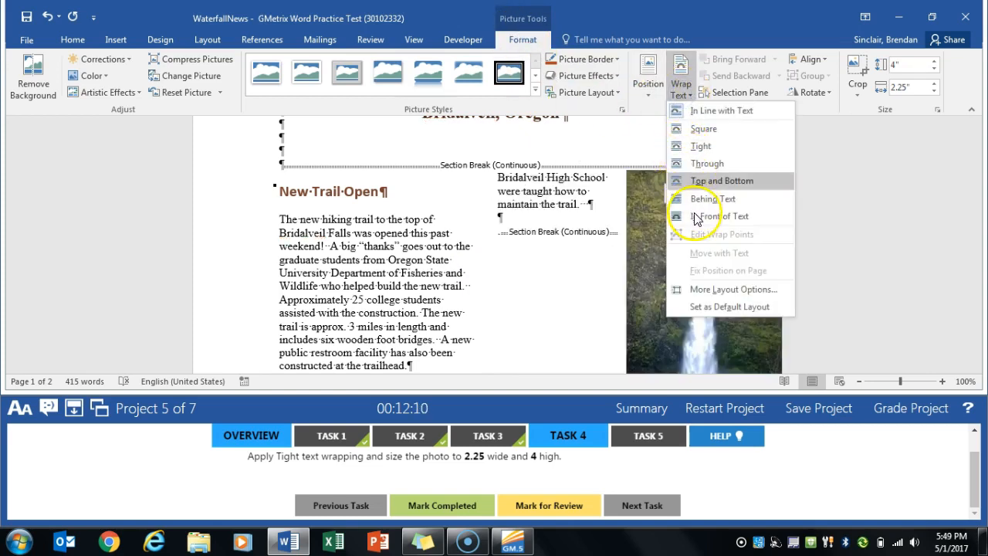
{"action": "left_click", "coordinate": [719, 144]}
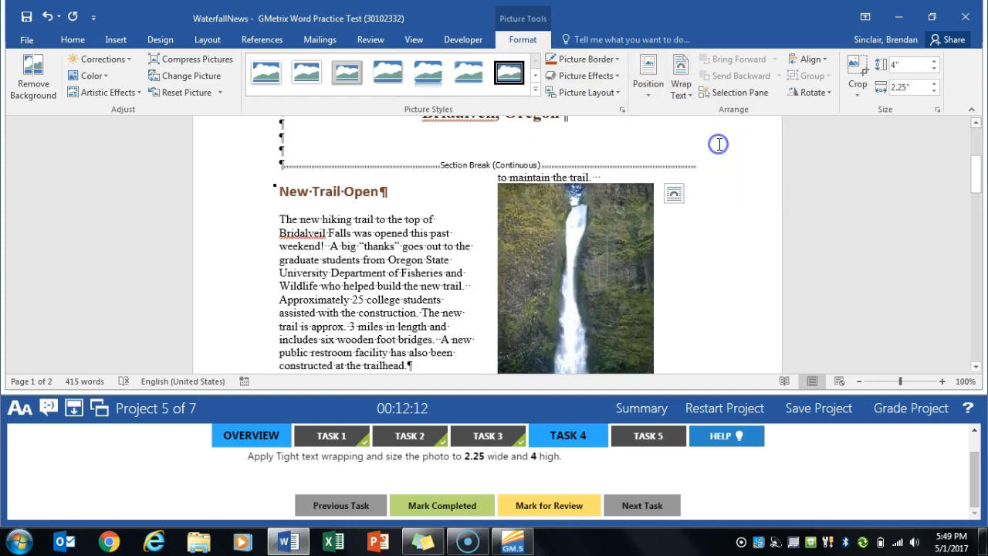
{"action": "left_click", "coordinate": [442, 505]}
- For Task 5, insert a Basic Process SmartArt graphic in the blank paragraph above the "For more information" sentence on the last page
{"action": "left_click", "coordinate": [643, 436]}
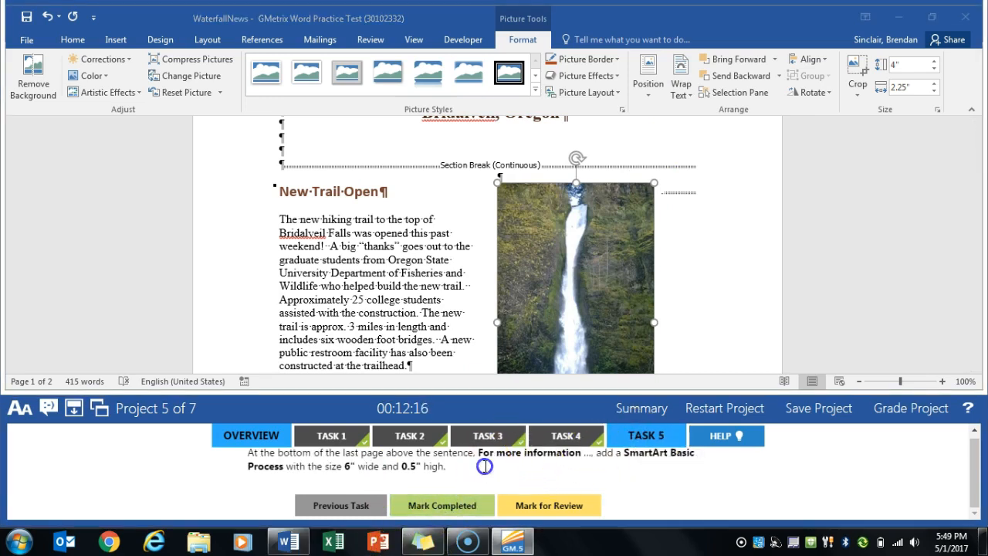
{"action": "scroll", "coordinate": [432, 298], "scroll_direction": "down", "scroll_amount": 10}
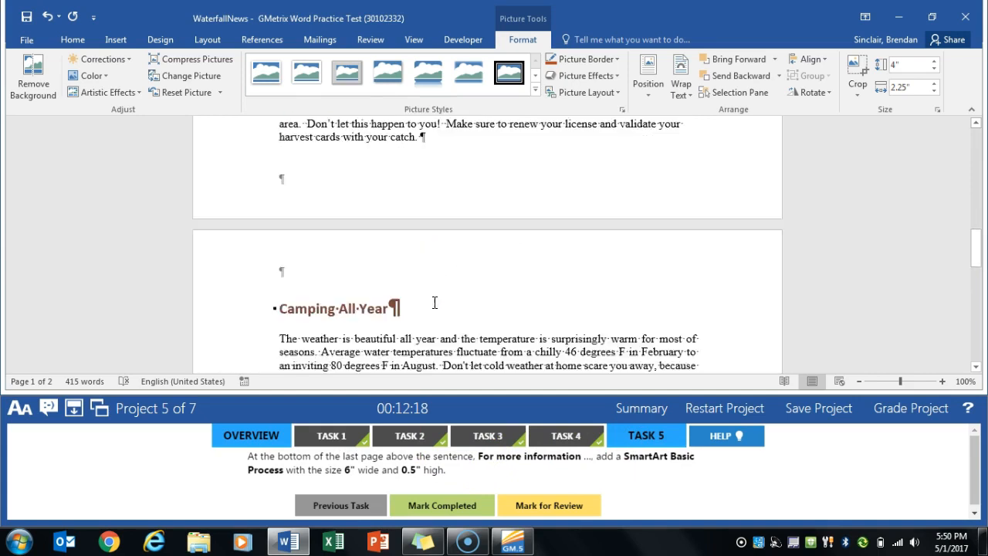
{"action": "scroll", "coordinate": [431, 301], "scroll_direction": "down", "scroll_amount": 6}
{"action": "scroll", "coordinate": [430, 295], "scroll_direction": "up", "scroll_amount": 2}
{"action": "left_click", "coordinate": [299, 192]}
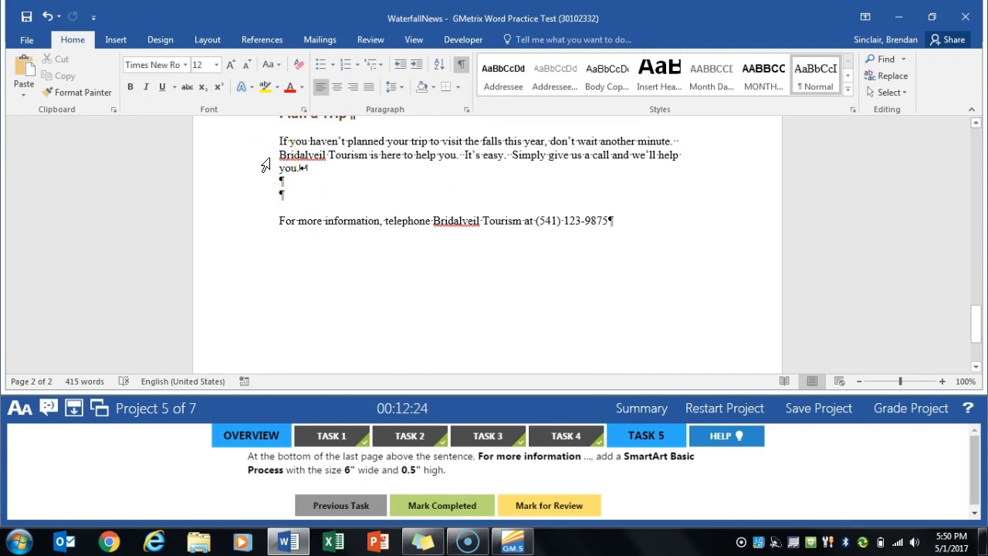
{"action": "left_click", "coordinate": [115, 40]}
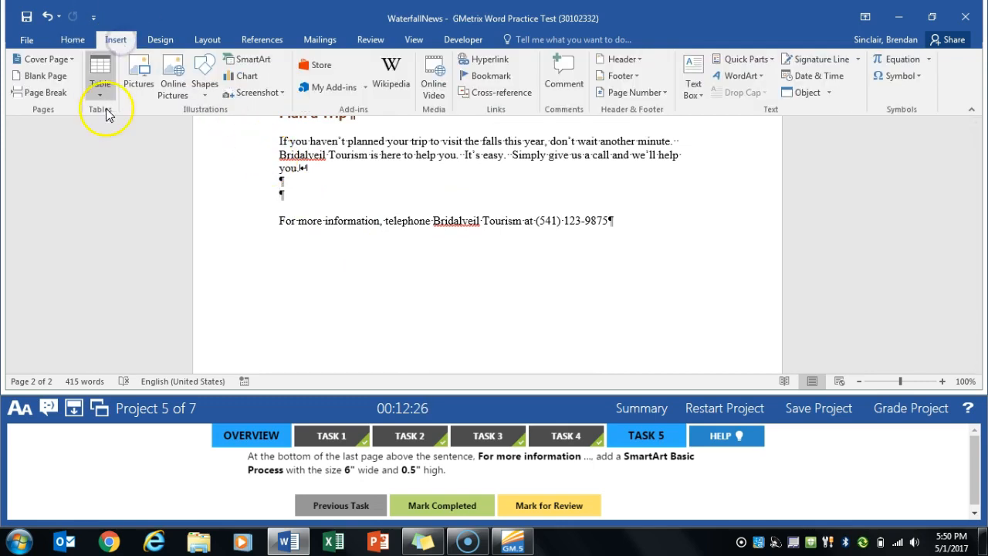
{"action": "left_click", "coordinate": [253, 59]}
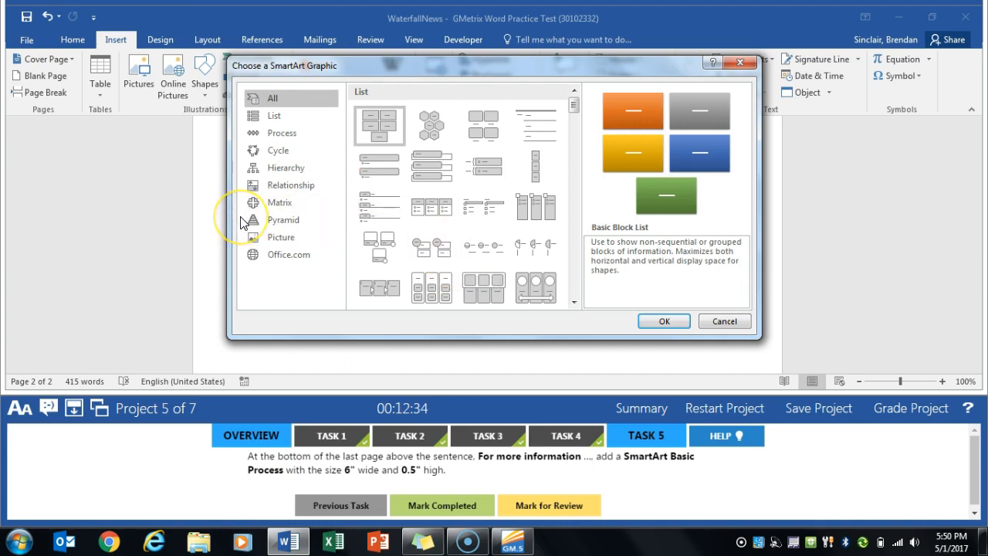
{"action": "left_click", "coordinate": [296, 138]}
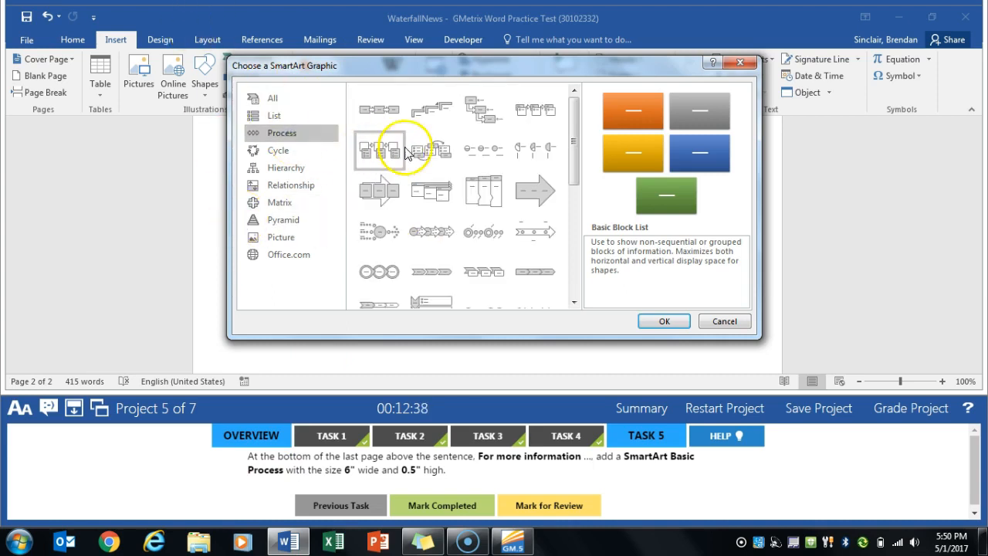
{"action": "left_click", "coordinate": [379, 116]}
{"action": "left_click", "coordinate": [664, 321]}
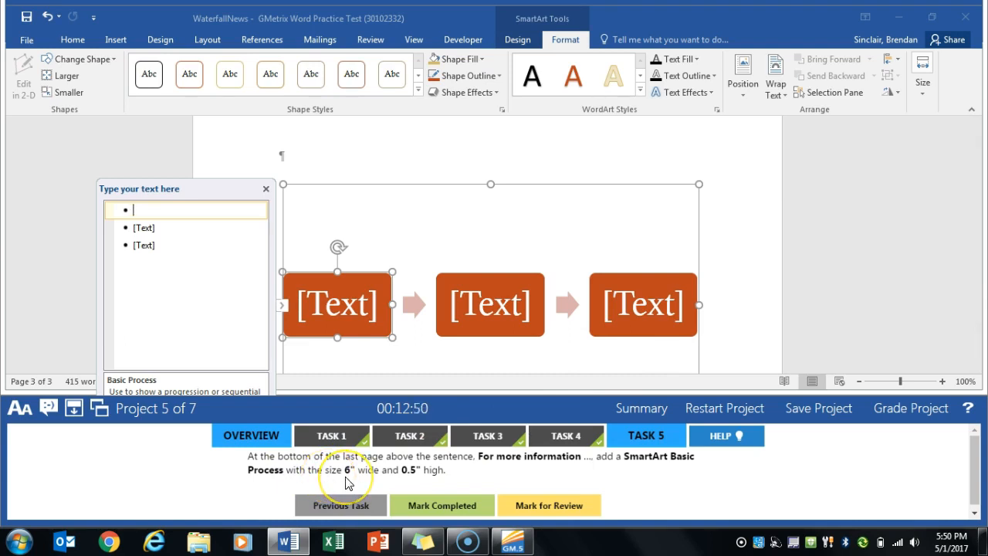
- Try setting only the first SmartArt box to 0.5" high, and undo the change
{"action": "left_click", "coordinate": [347, 321]}
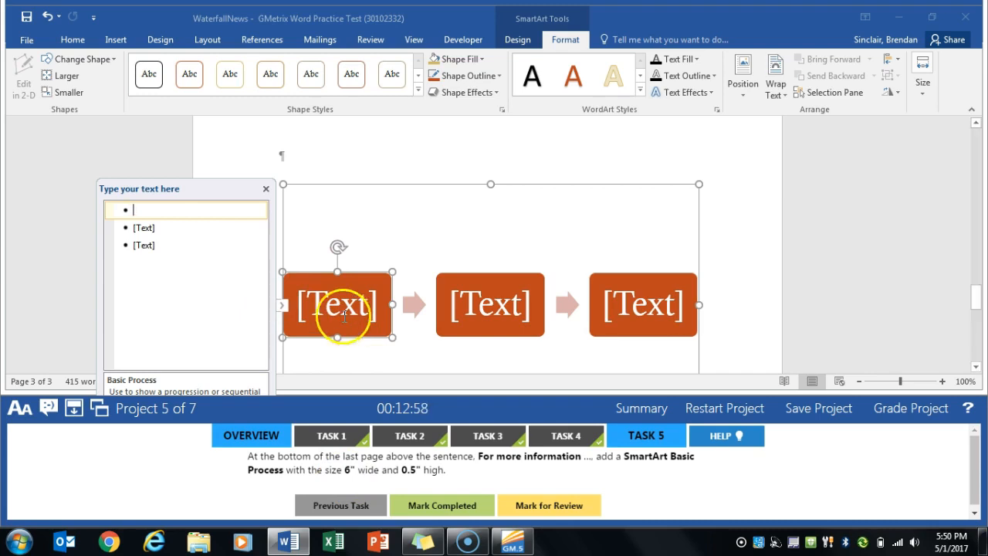
{"action": "left_click", "coordinate": [921, 90]}
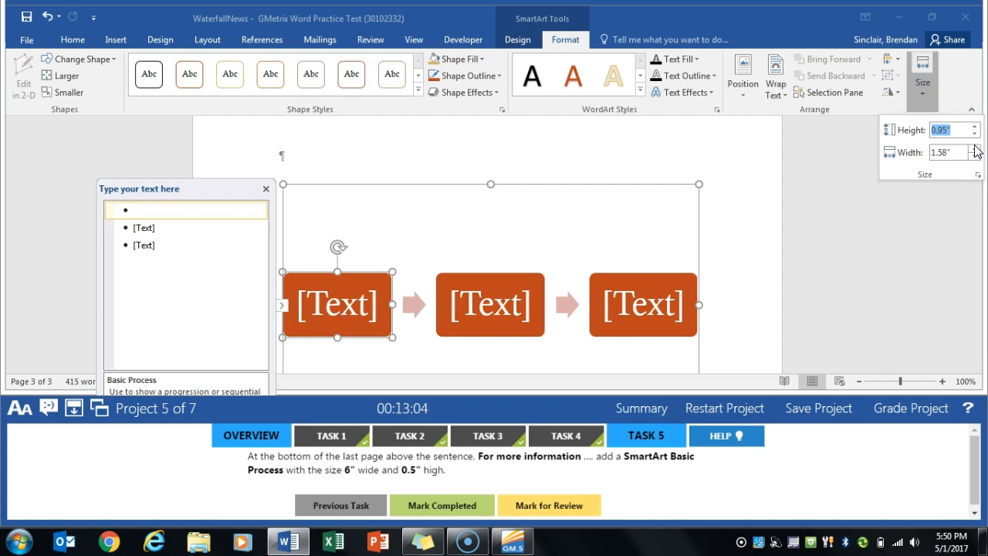
{"action": "type", "text": ".5"}
{"action": "key", "text": "Return"}
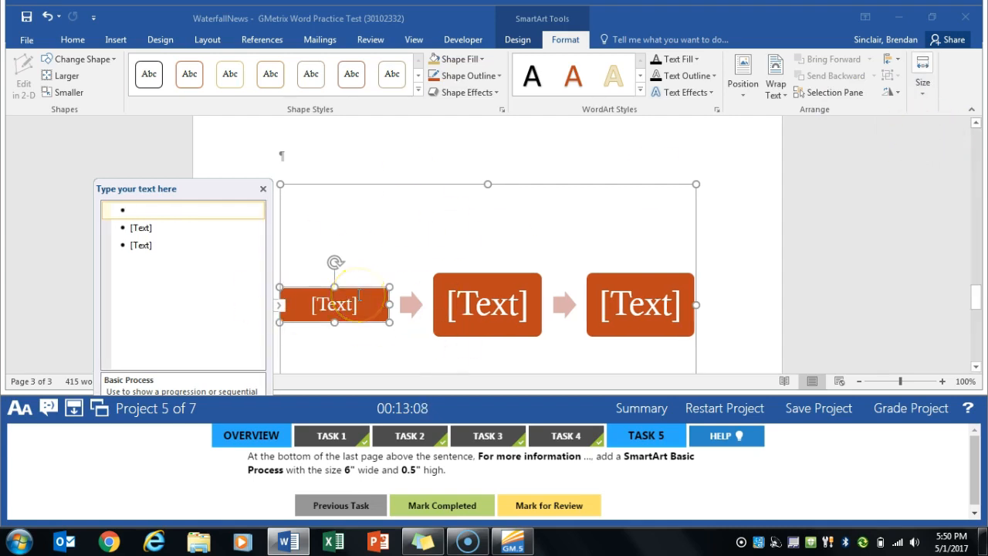
{"action": "key", "text": "ctrl+z"}
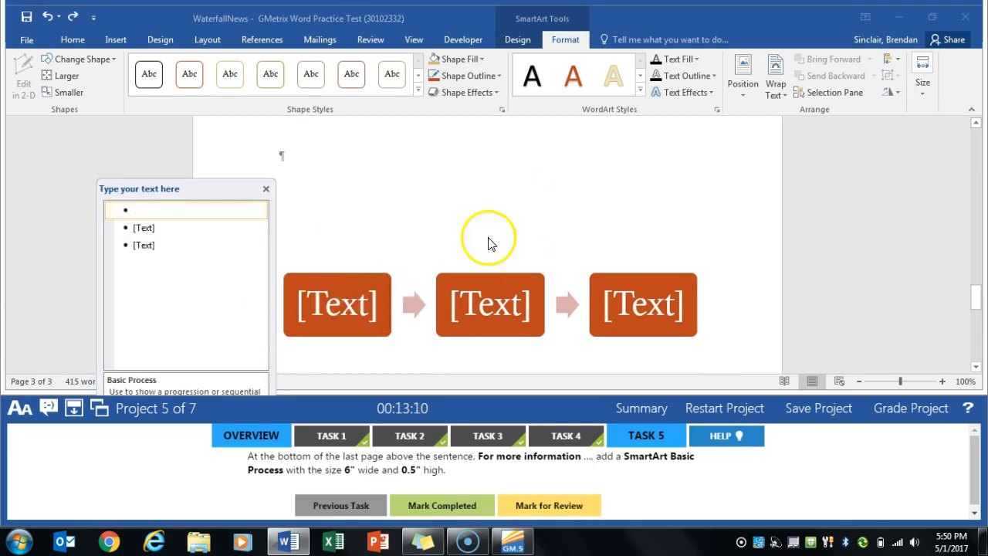
- Select the entire Basic Process graphic by its frame and set its height to 0.5"
{"action": "left_click", "coordinate": [447, 255]}
{"action": "left_click", "coordinate": [492, 215]}
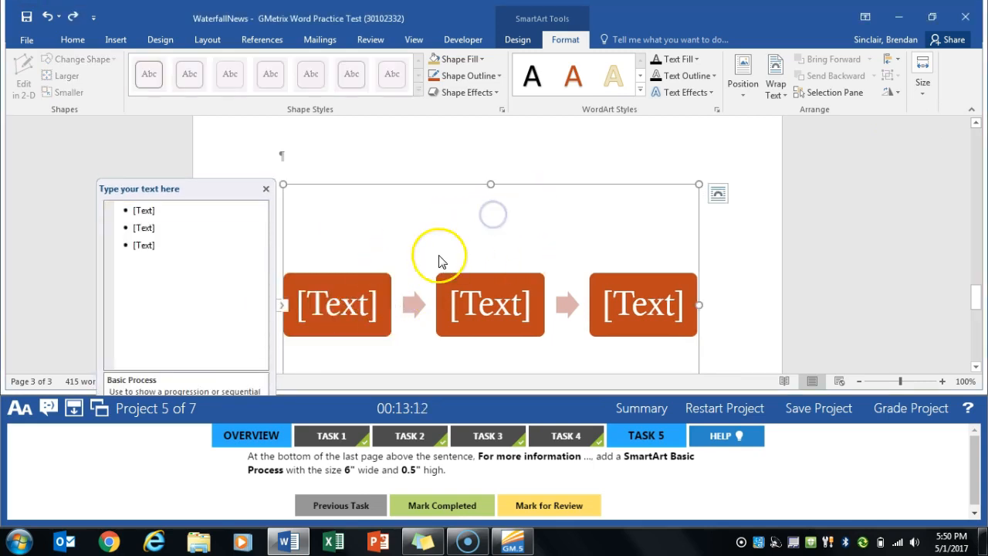
{"action": "right_click", "coordinate": [530, 185]}
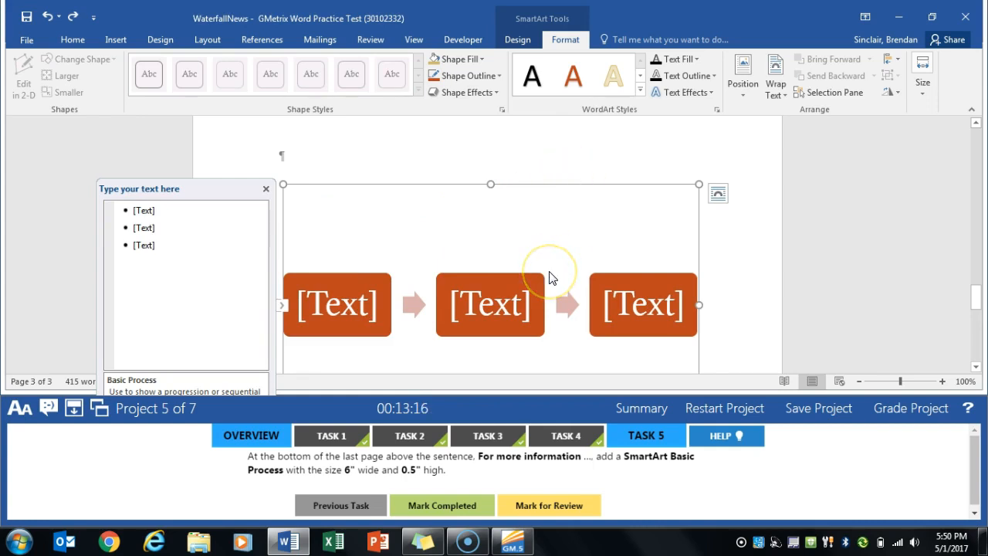
{"action": "left_click", "coordinate": [924, 96]}
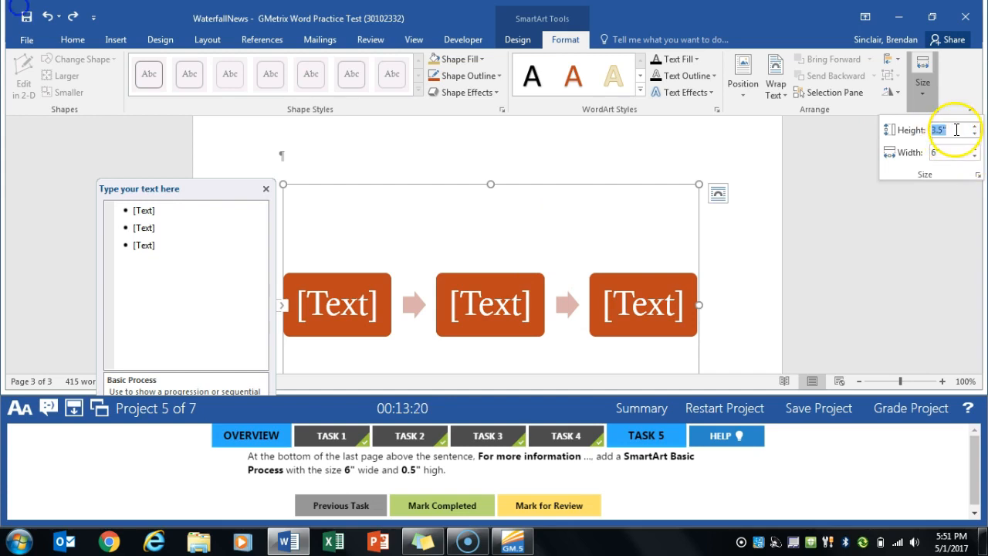
{"action": "type", "text": "5"}
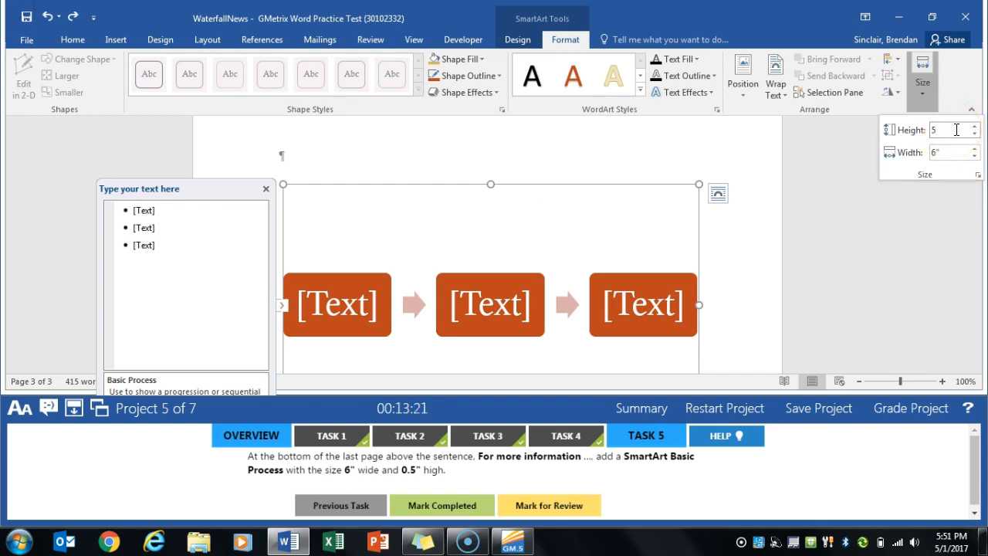
{"action": "key", "text": "Return"}
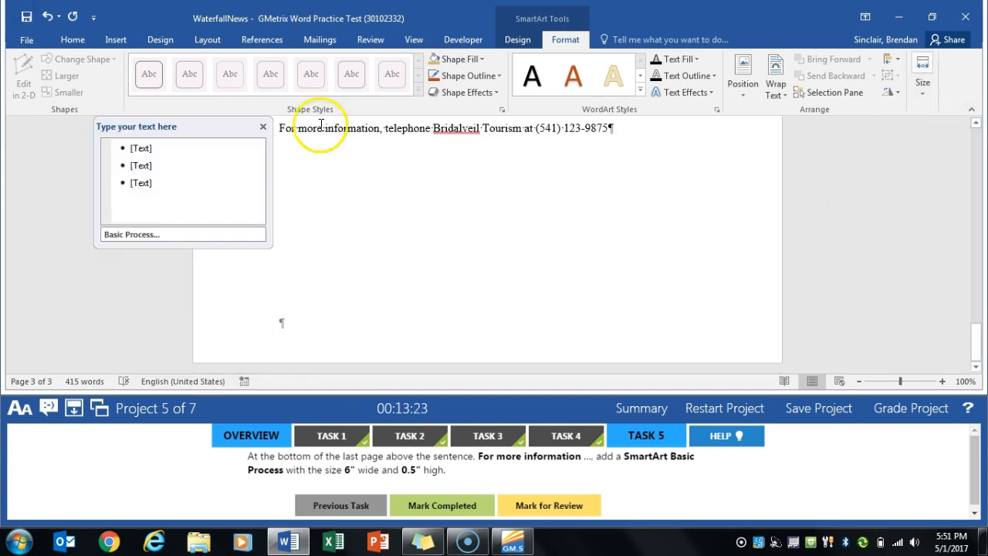
- Check the SmartArt graphic's height and width, and mark Task 5 completed
{"action": "scroll", "coordinate": [430, 232], "scroll_direction": "up", "scroll_amount": 4}
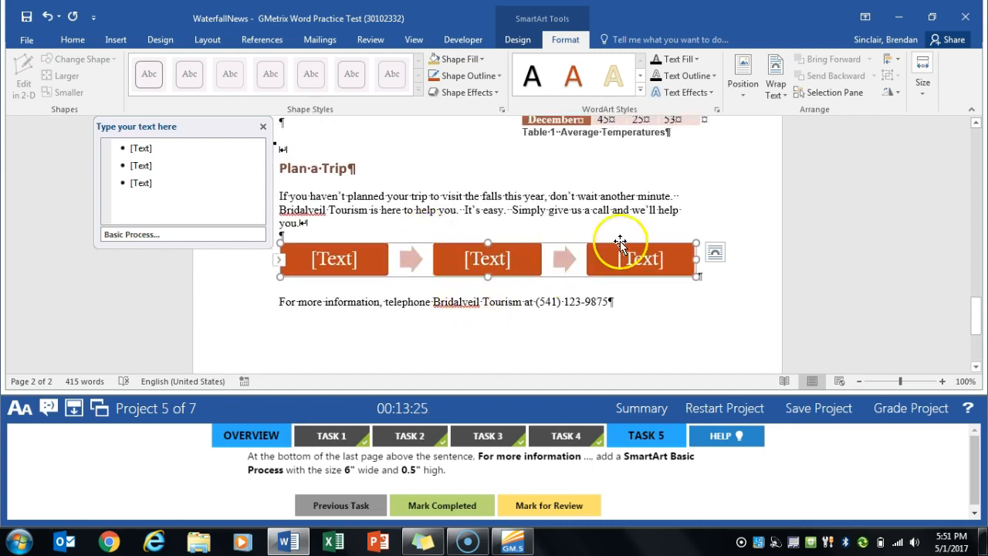
{"action": "left_click", "coordinate": [923, 81]}
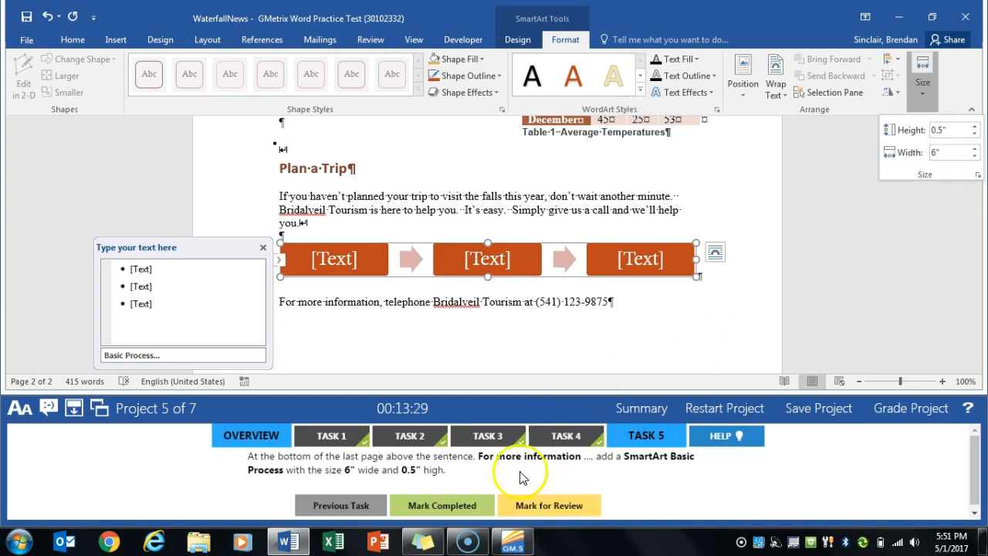
{"action": "left_click", "coordinate": [456, 507]}
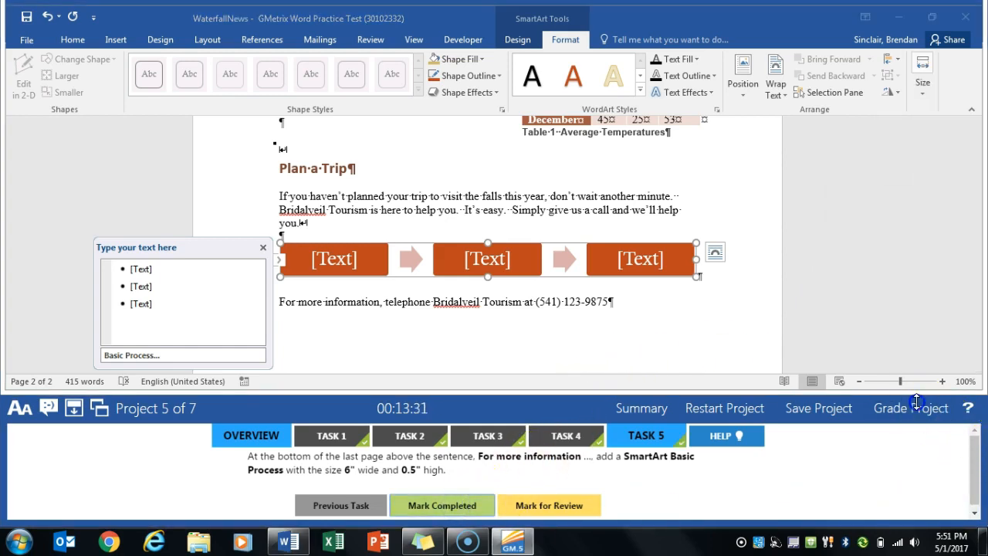